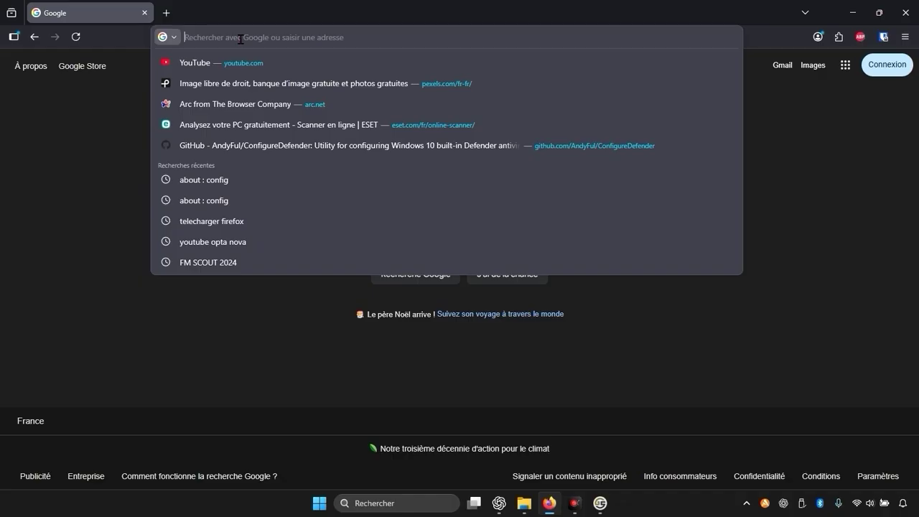
Open the about:config page, accept the risk warning and show the full list of advanced preferences.
text(about)
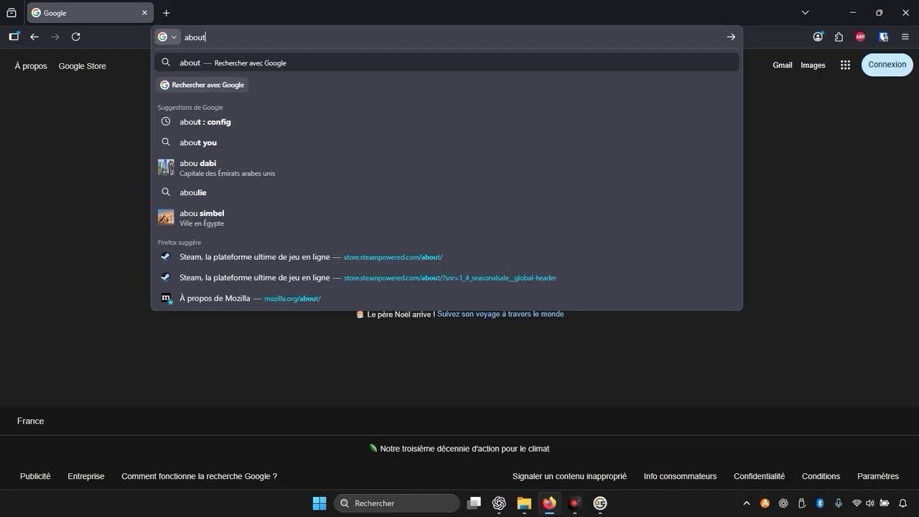
text(:con)
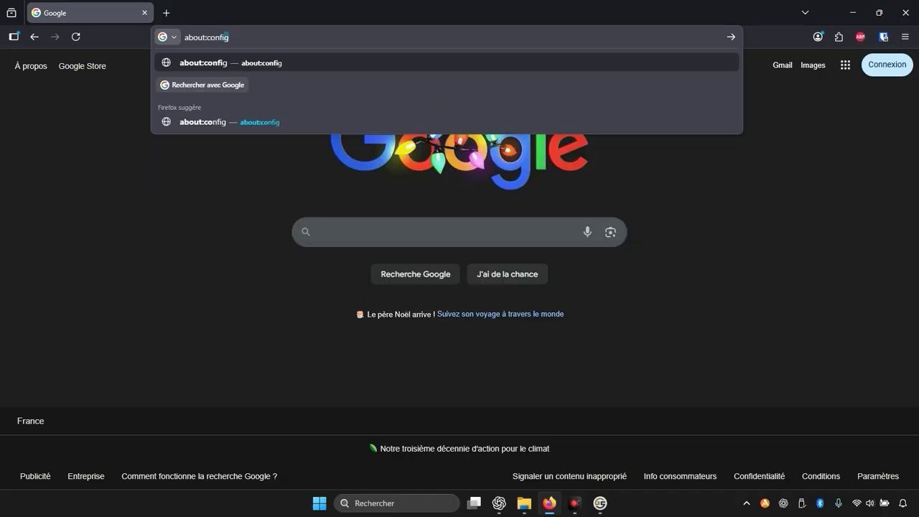
text(fig)
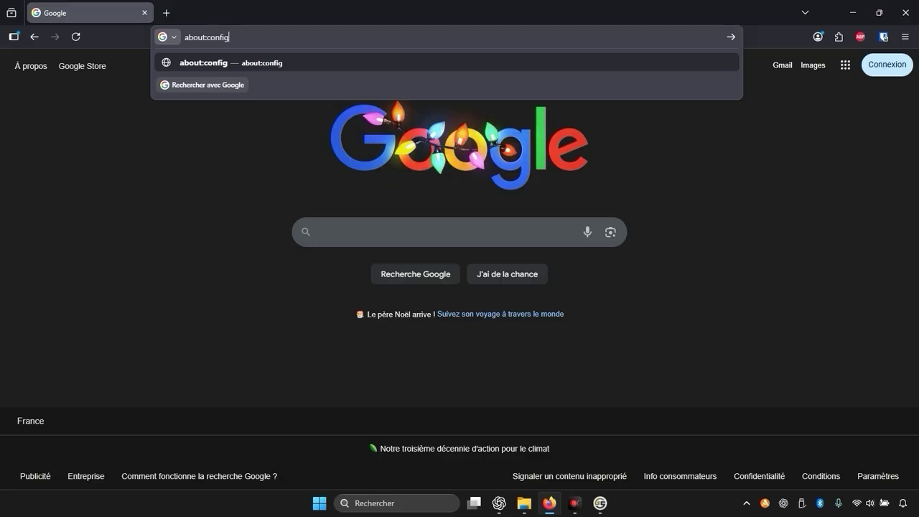
key(Return)
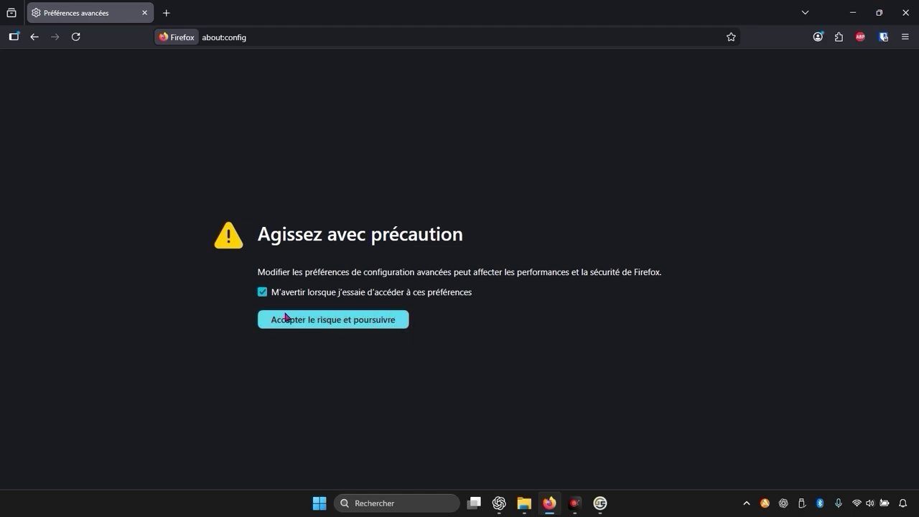
click(310, 322)
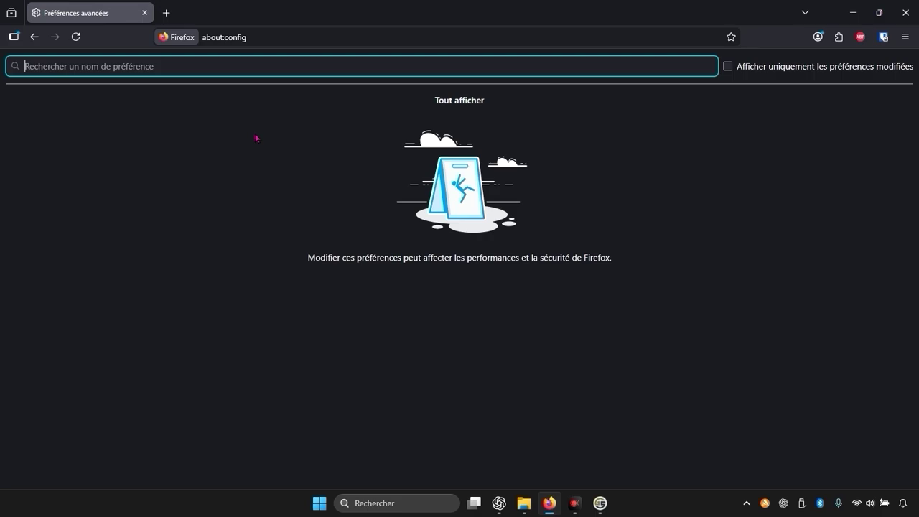
click(460, 100)
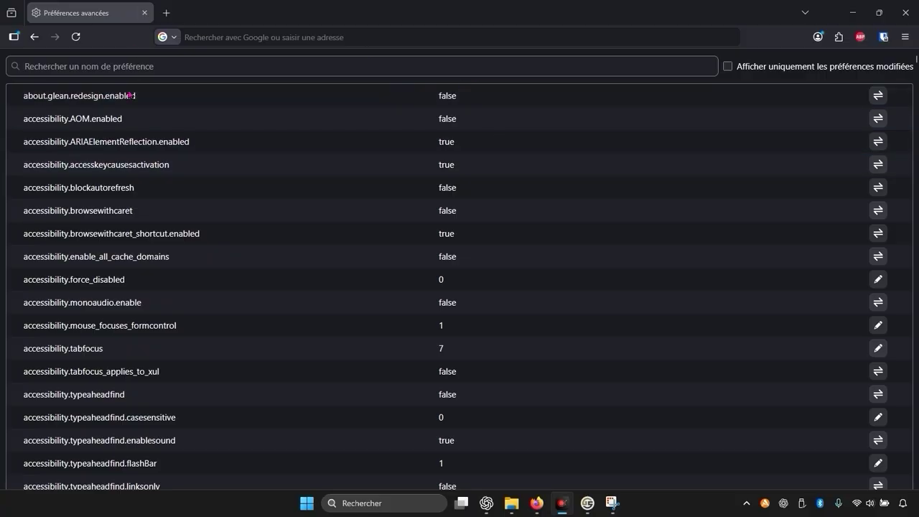
Find toolkit.telemetry.unified in the advanced preferences list and set it to false.
scroll(176, 161, down, 15)
scroll(180, 162, up, 15)
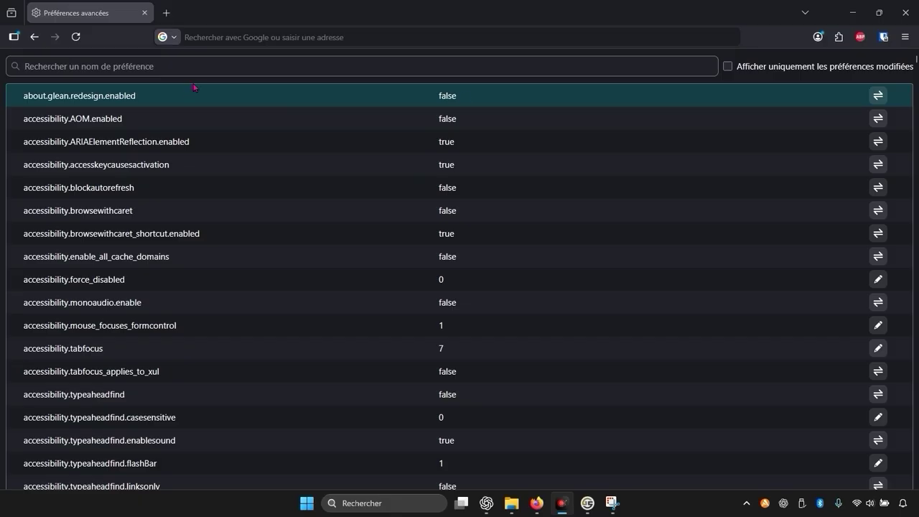
click(156, 72)
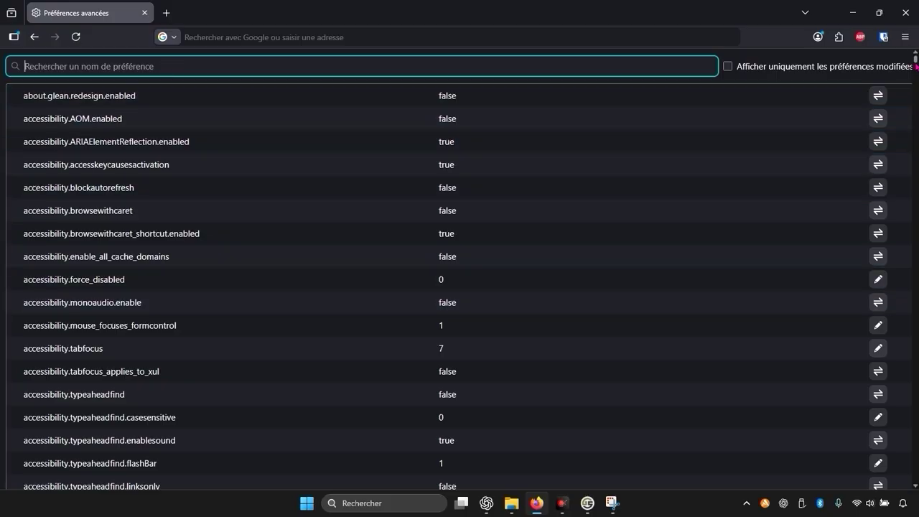
drag(915, 61, 915, 464)
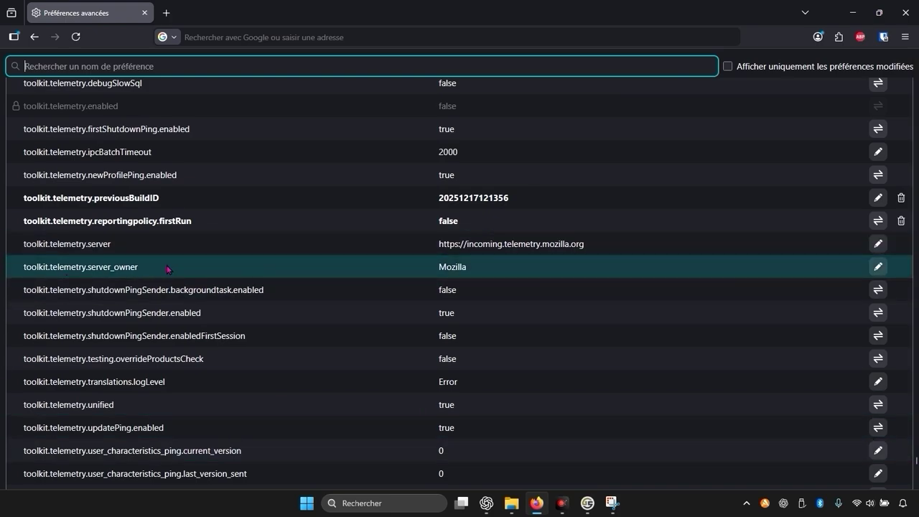
scroll(166, 265, up, 4)
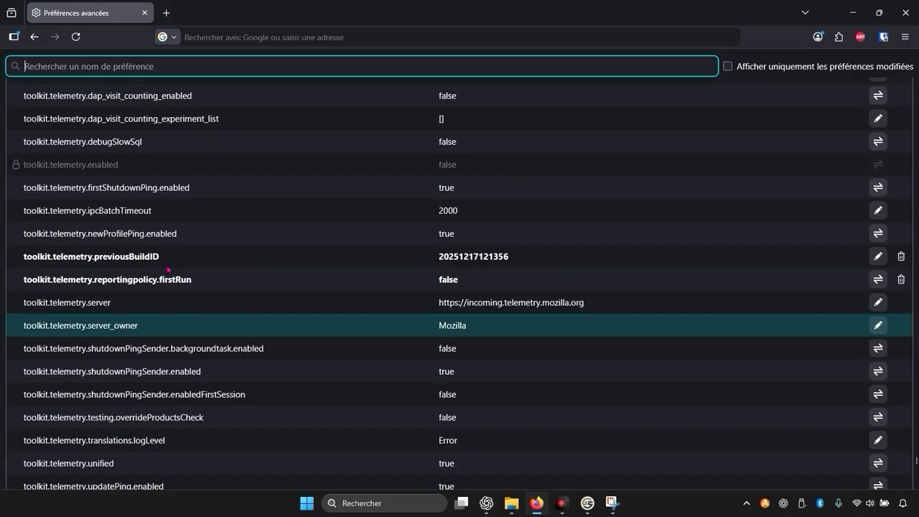
scroll(167, 264, up, 3)
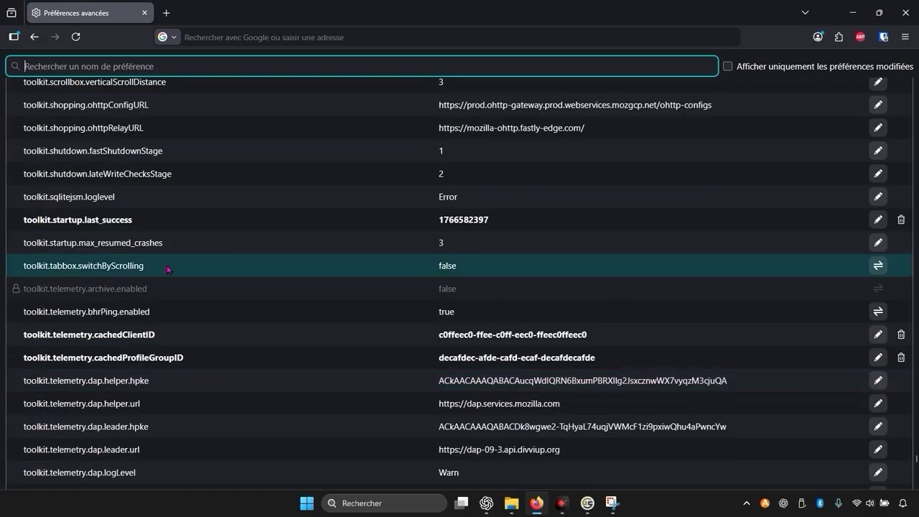
scroll(166, 265, down, 1)
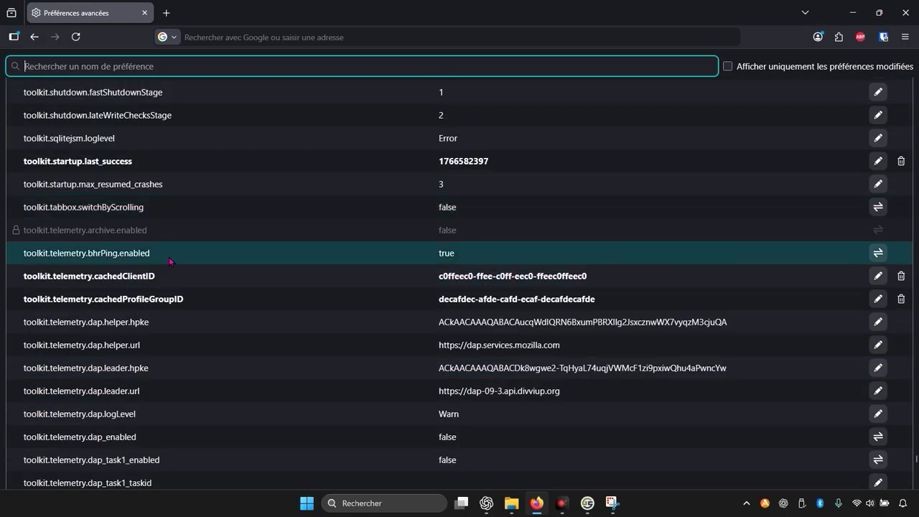
scroll(170, 261, down, 6)
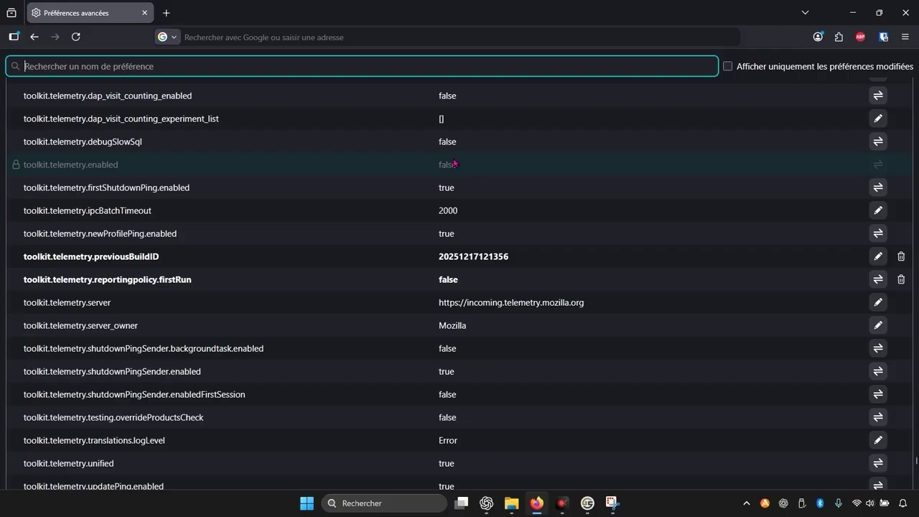
scroll(455, 215, down, 3)
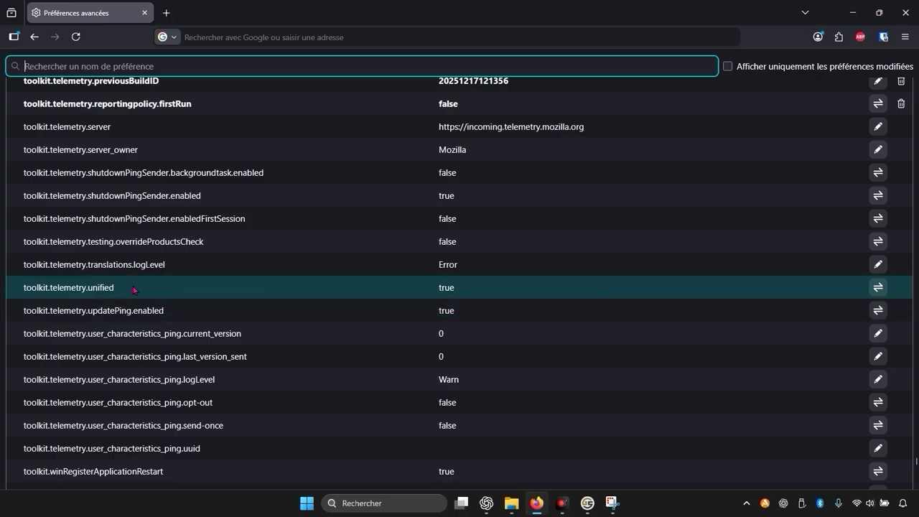
double_click(438, 291)
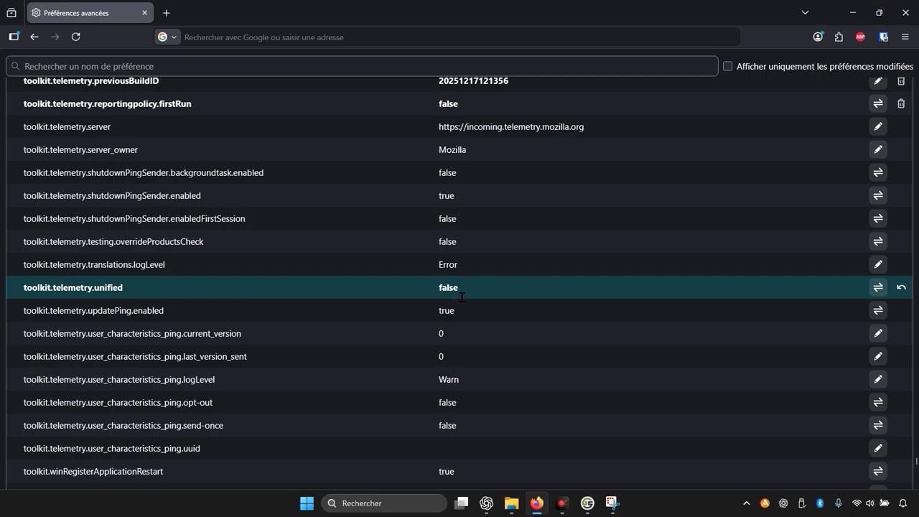
Find app.shield.optoutstudies.enabled in the advanced preferences list and set it to false.
scroll(462, 295, up, 10)
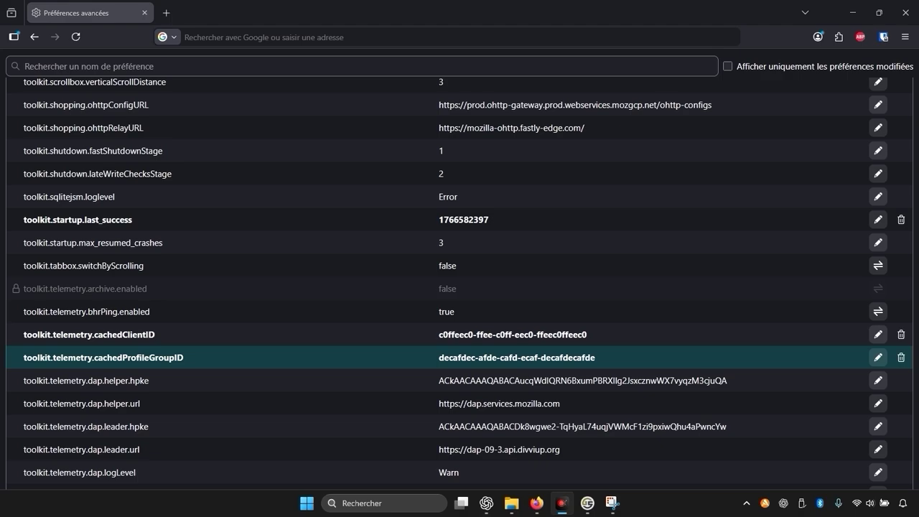
scroll(796, 236, up, 5)
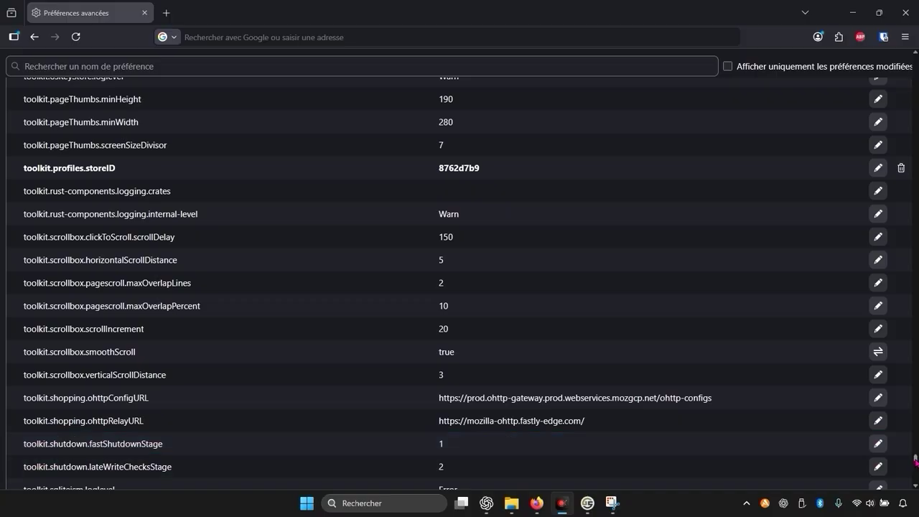
drag(915, 456, 916, 60)
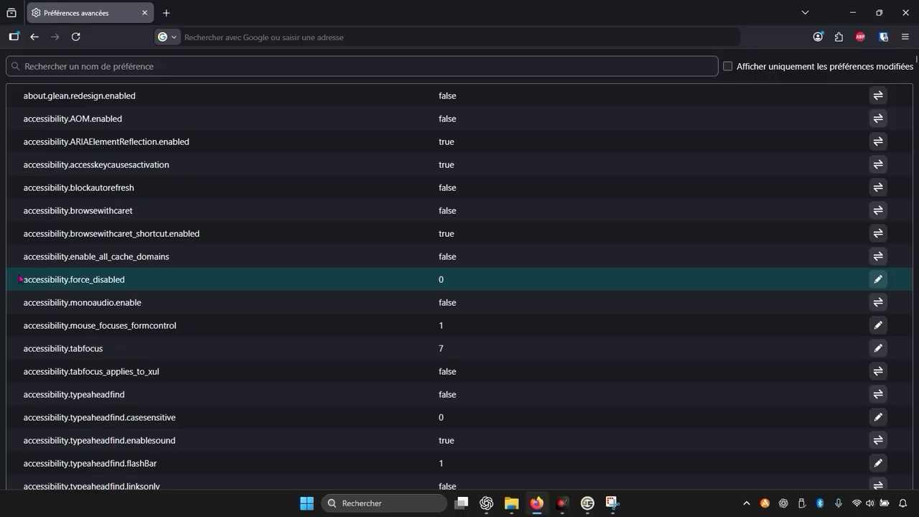
scroll(20, 280, down, 15)
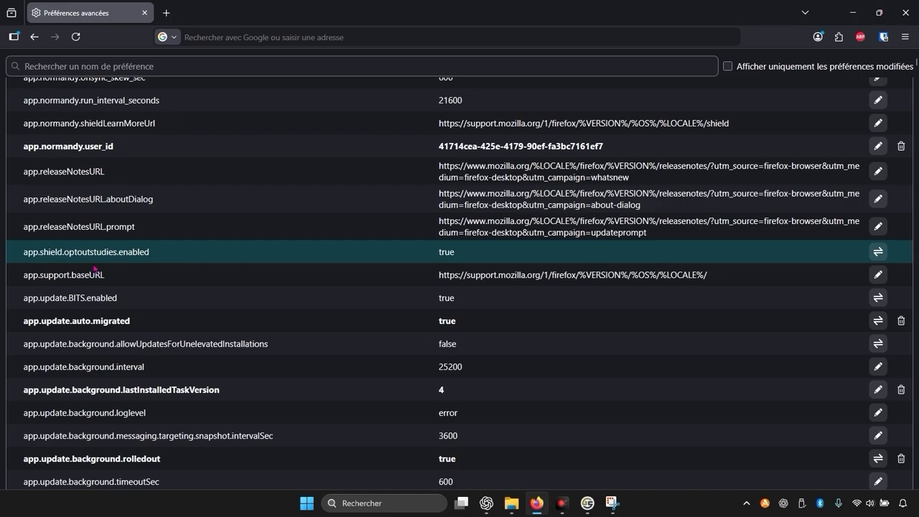
double_click(476, 260)
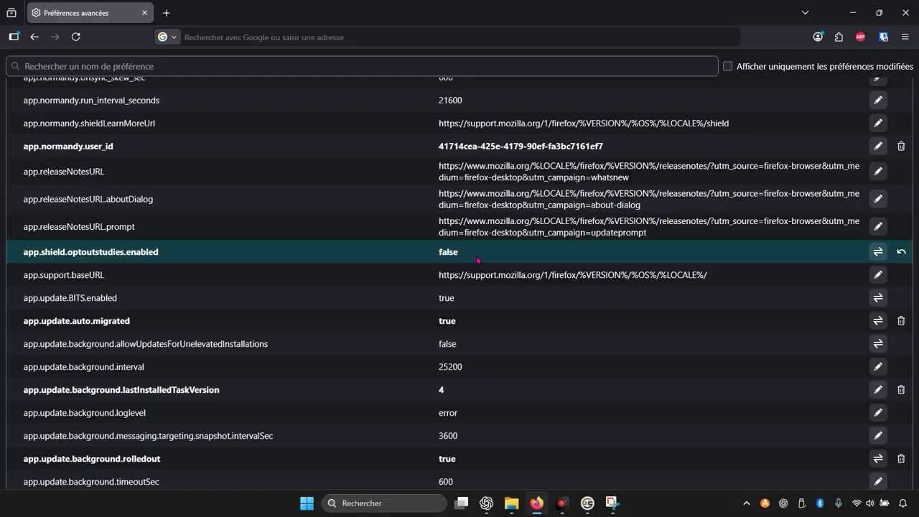
key(F12)
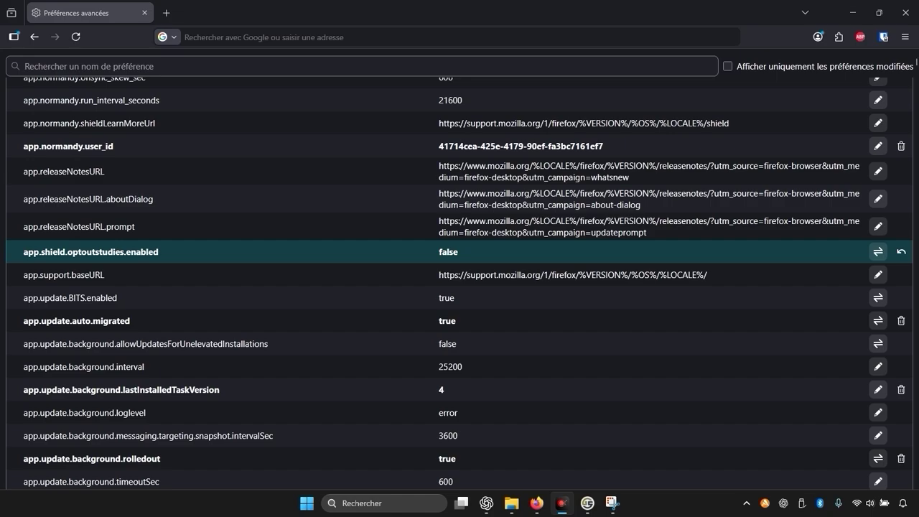
Look through the advanced preferences list to find browser.send_pings and check its value.
scroll(459, 327, down, 10)
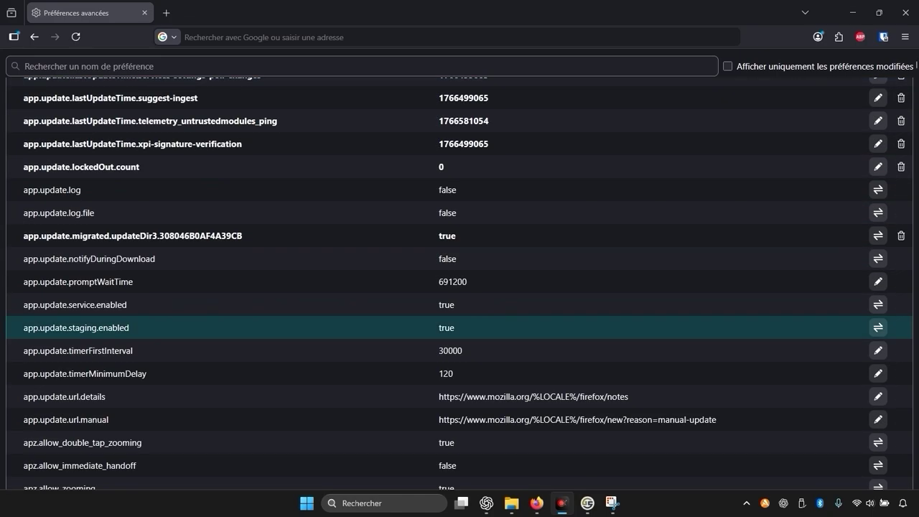
scroll(459, 327, down, 20)
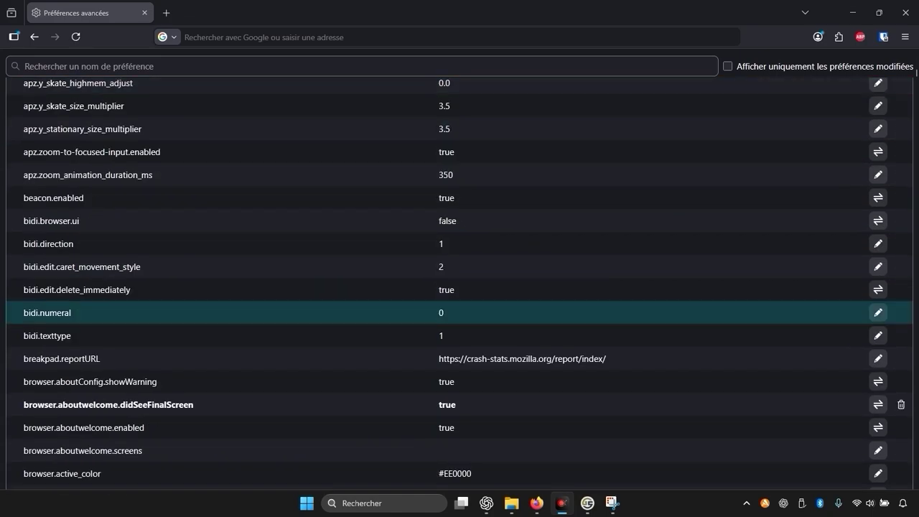
scroll(460, 312, down, 8)
scroll(459, 312, up, 3)
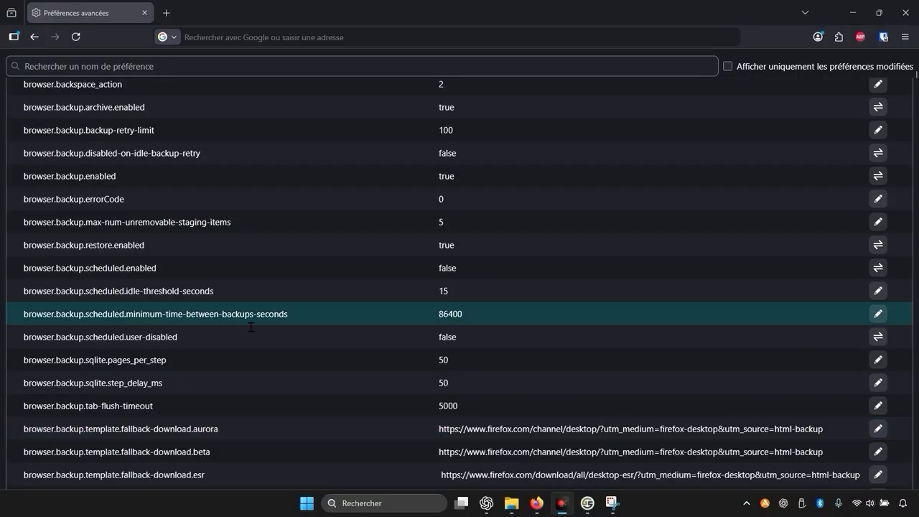
scroll(243, 323, down, 2)
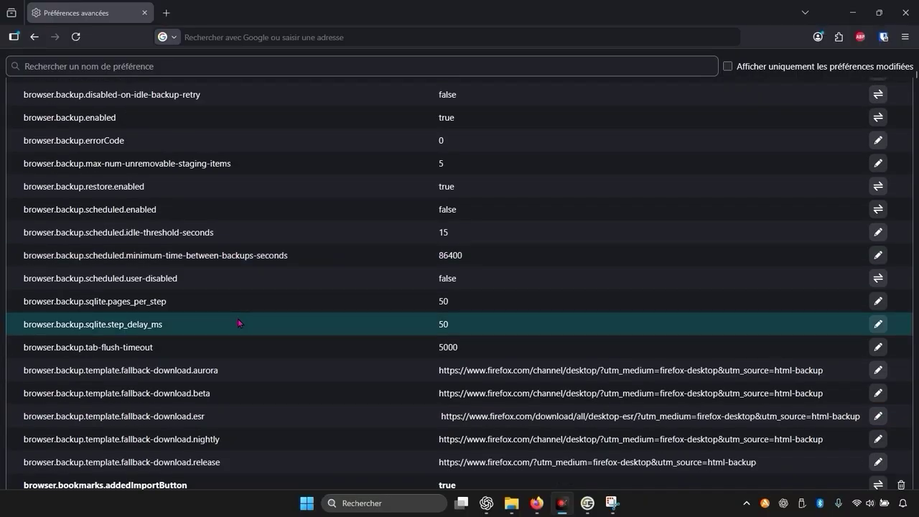
scroll(239, 321, down, 12)
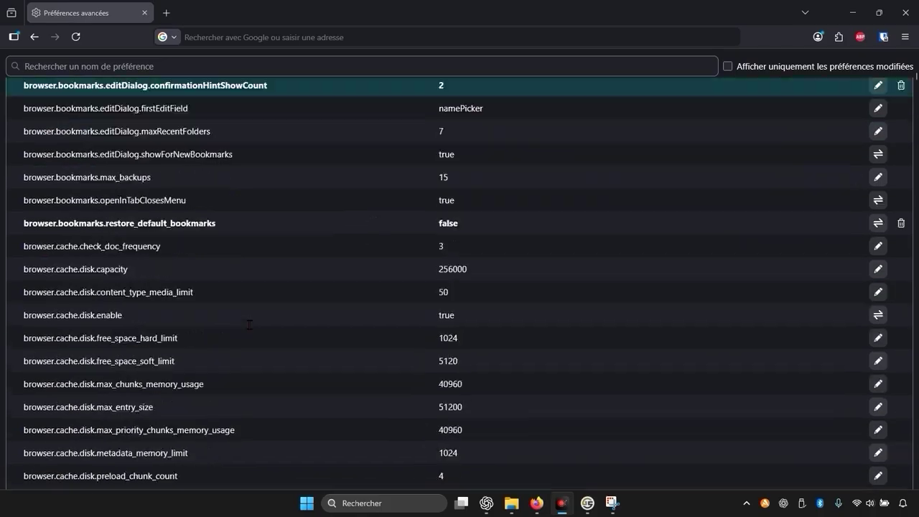
scroll(241, 320, down, 15)
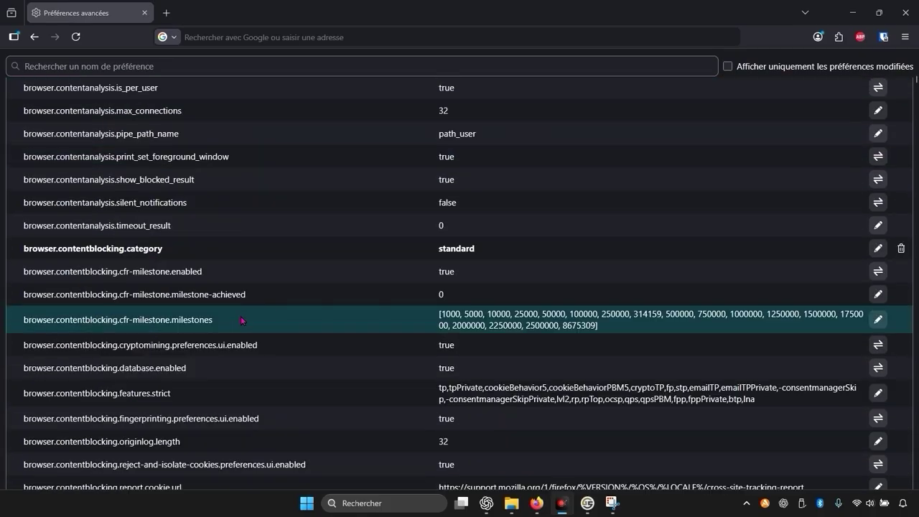
scroll(240, 320, down, 20)
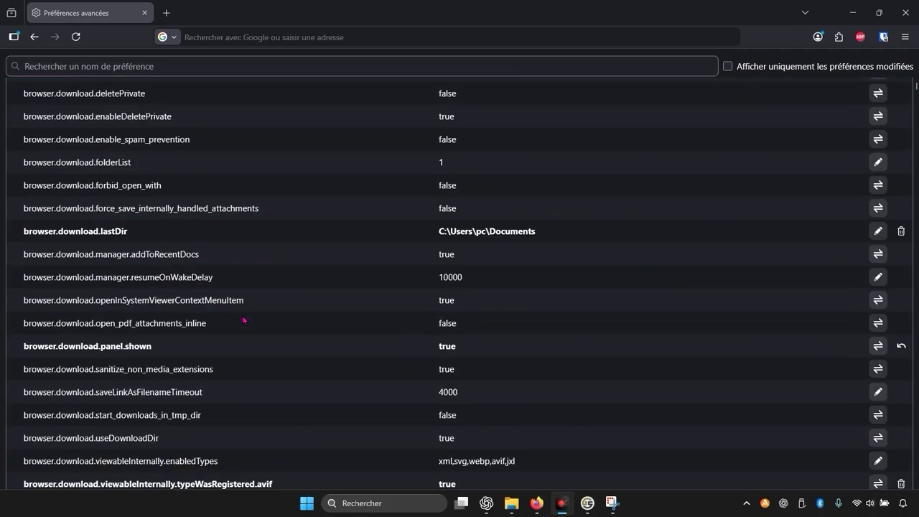
scroll(243, 320, down, 20)
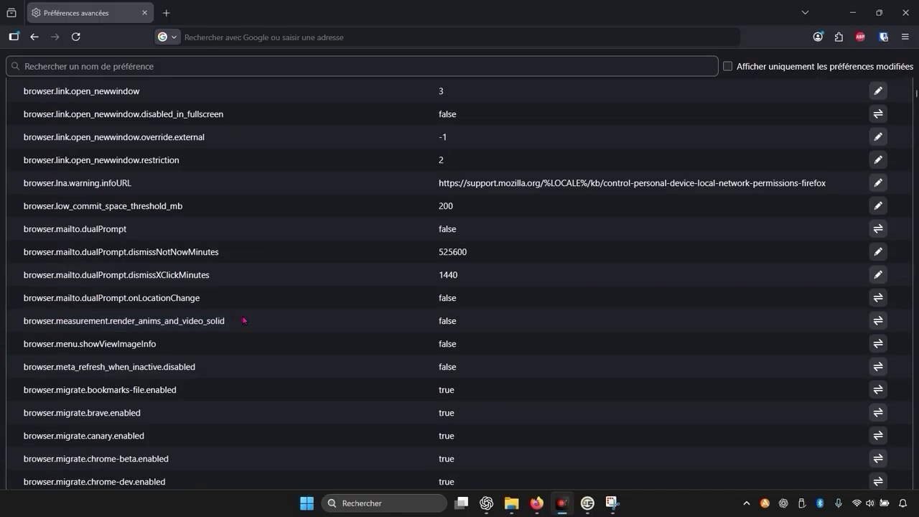
scroll(243, 320, down, 20)
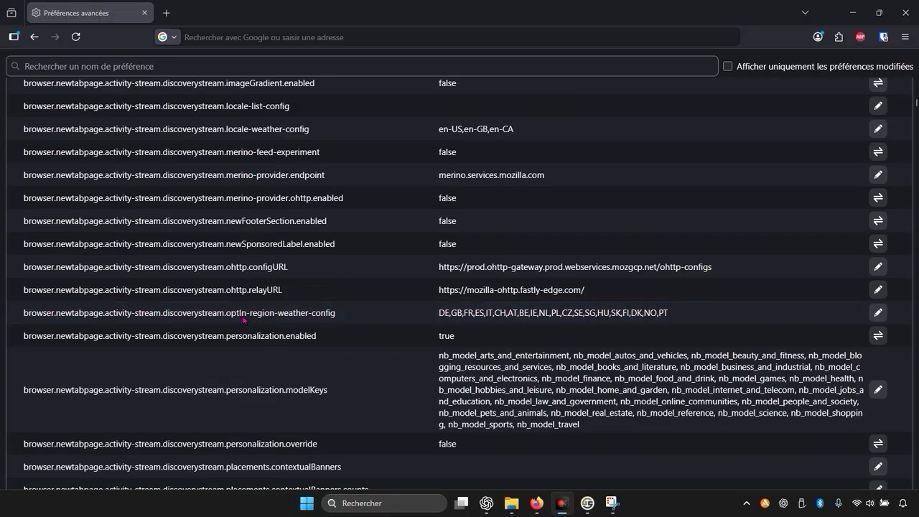
scroll(243, 320, down, 20)
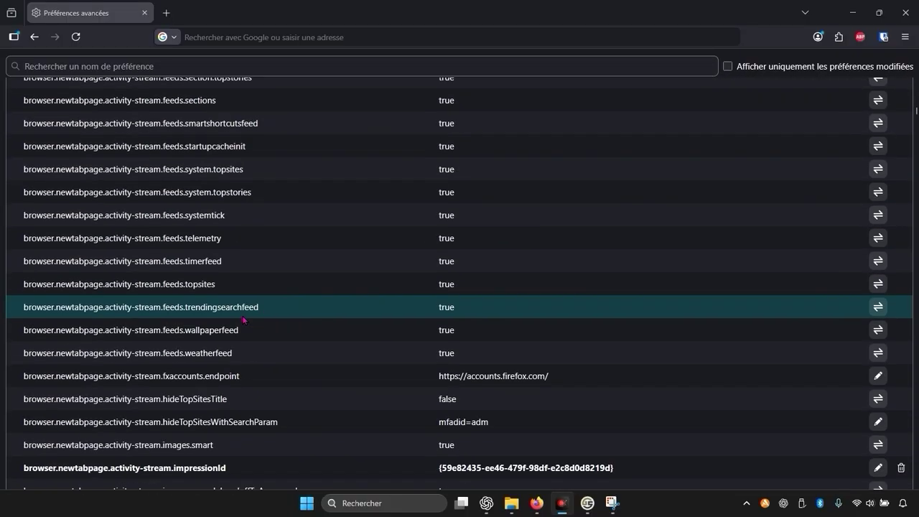
scroll(248, 328, down, 20)
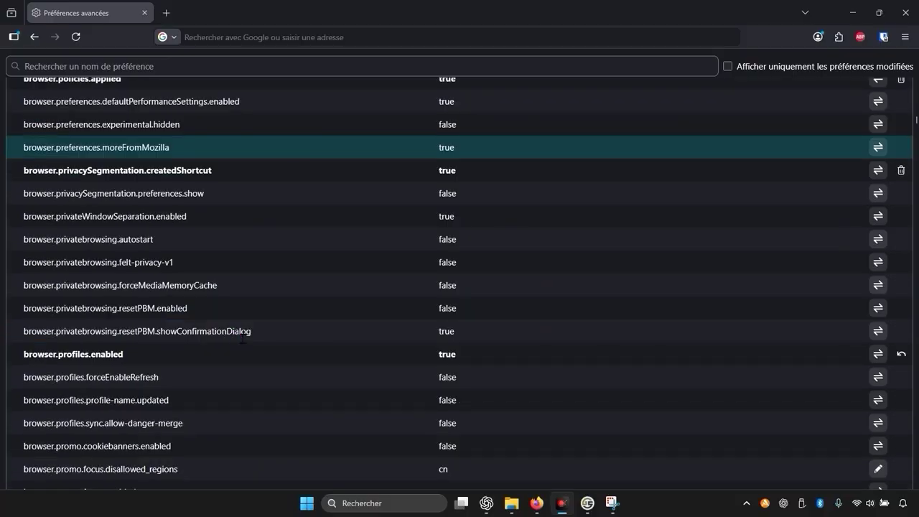
scroll(239, 343, down, 20)
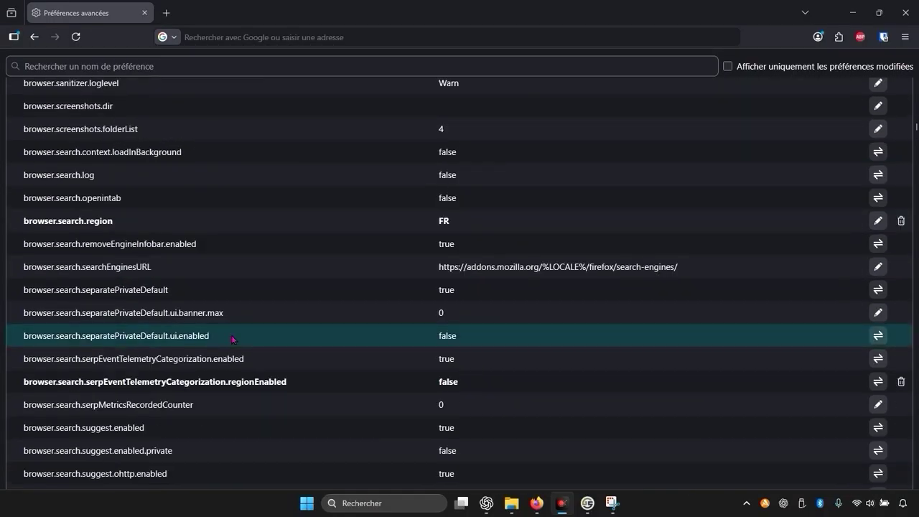
scroll(231, 347, down, 20)
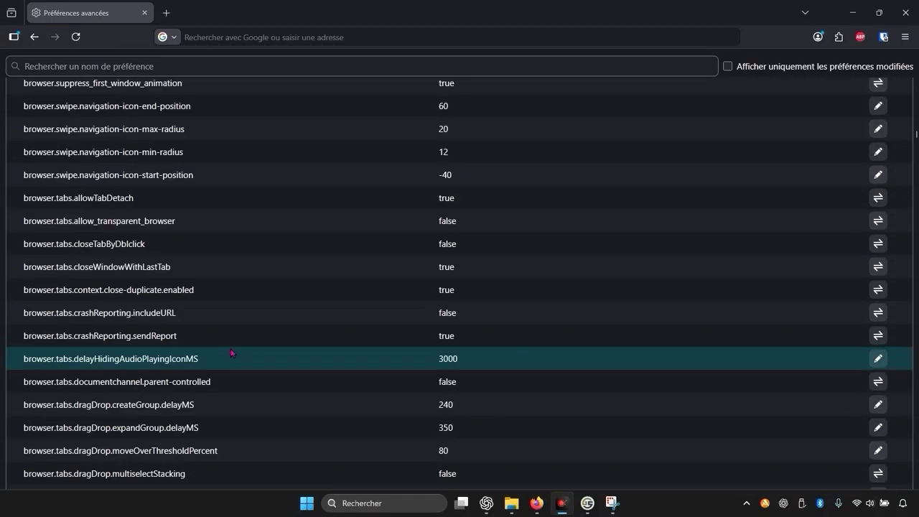
scroll(231, 353, up, 5)
scroll(231, 353, up, 20)
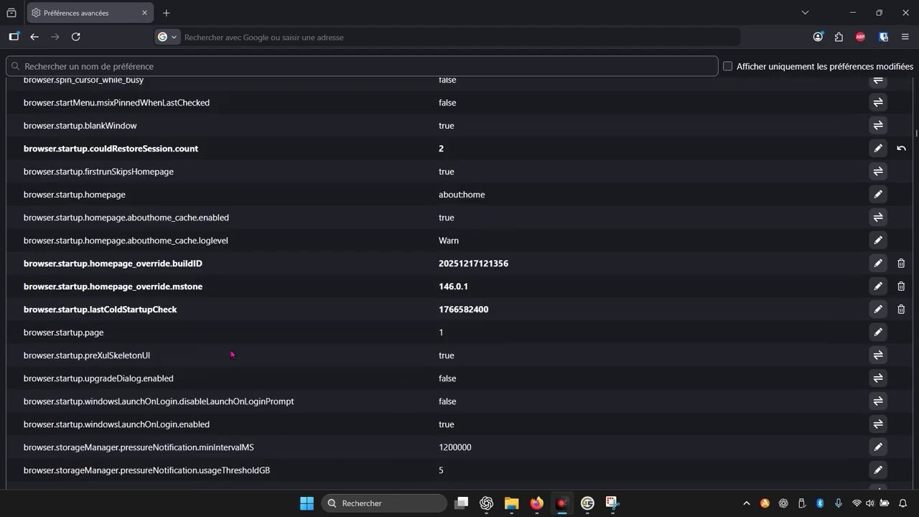
scroll(231, 353, up, 20)
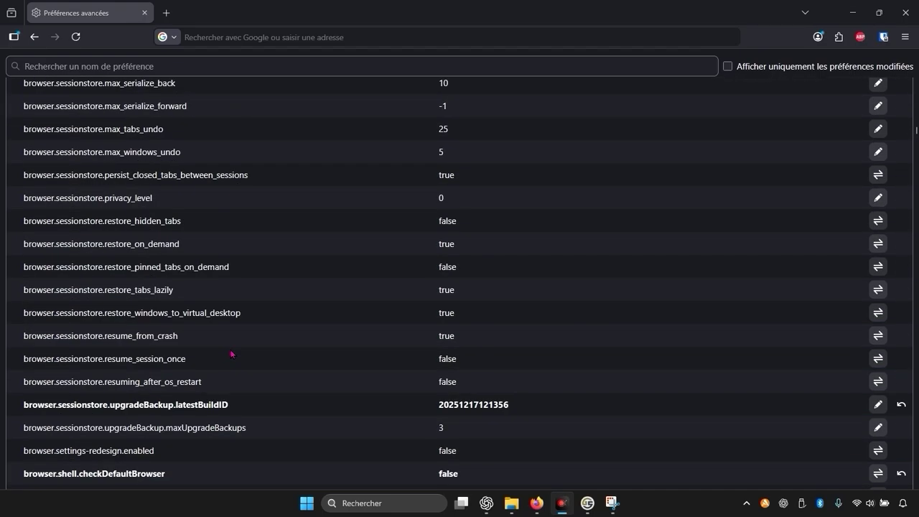
scroll(231, 353, up, 12)
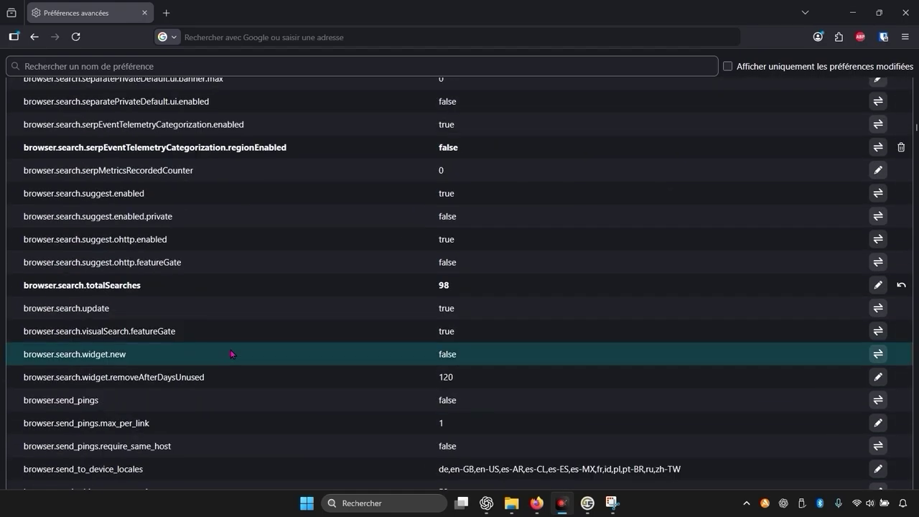
scroll(231, 353, down, 2)
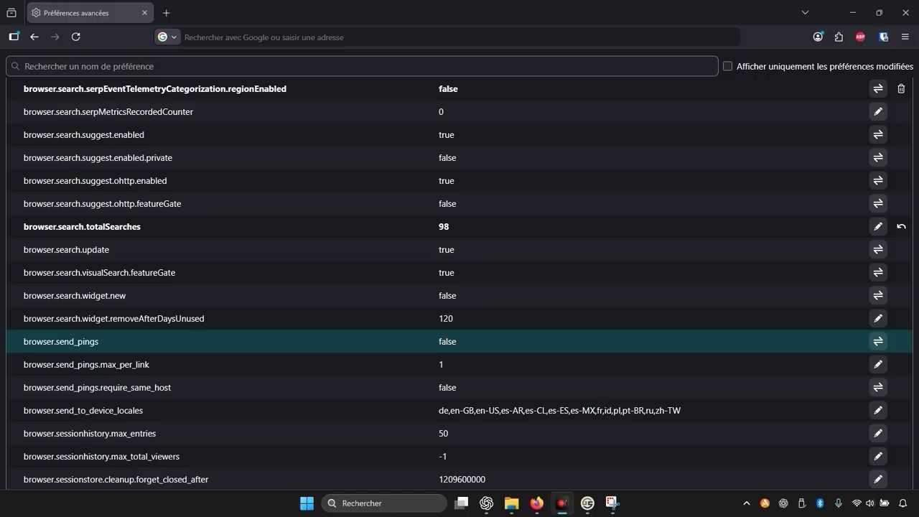
Search the web for "ublock origin" in a new tab.
key(ctrl+t)
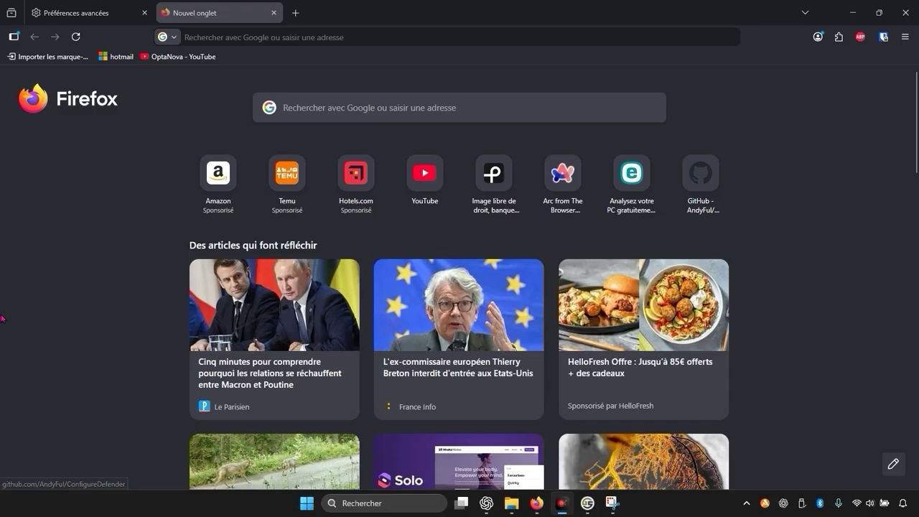
click(553, 48)
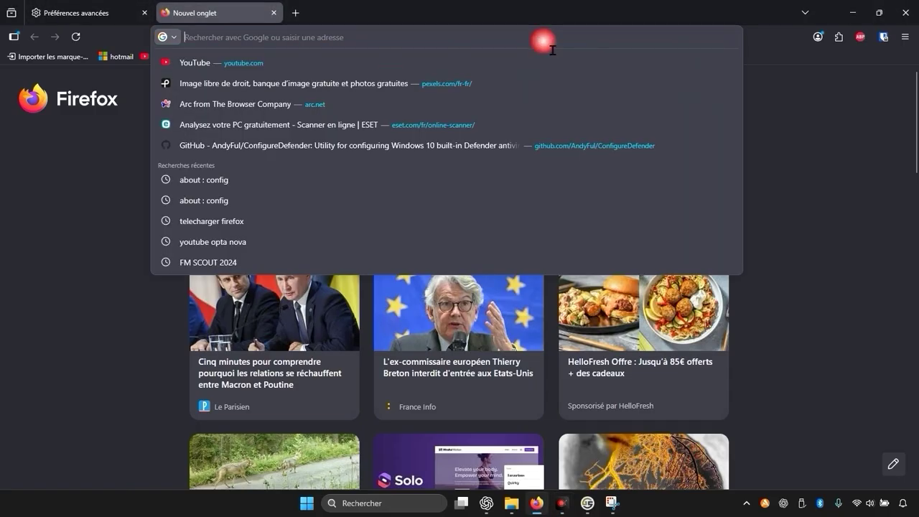
text(ubl)
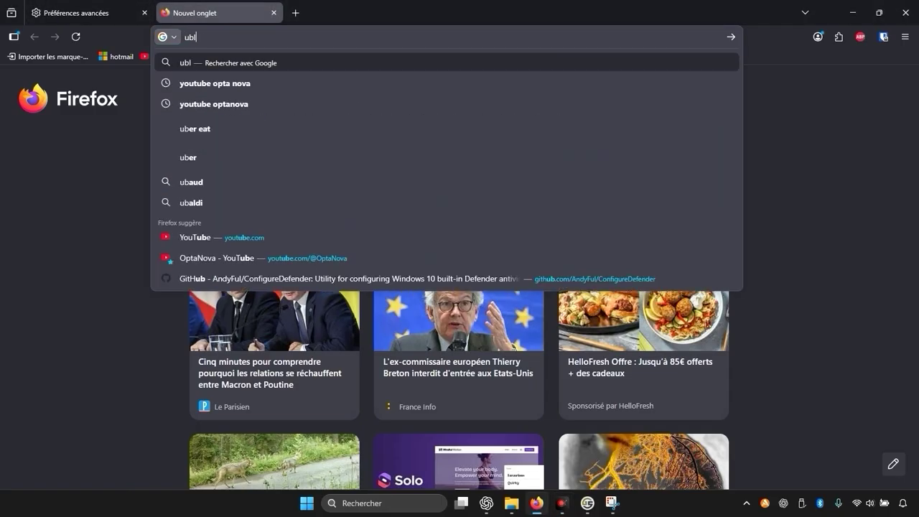
text(ock orig)
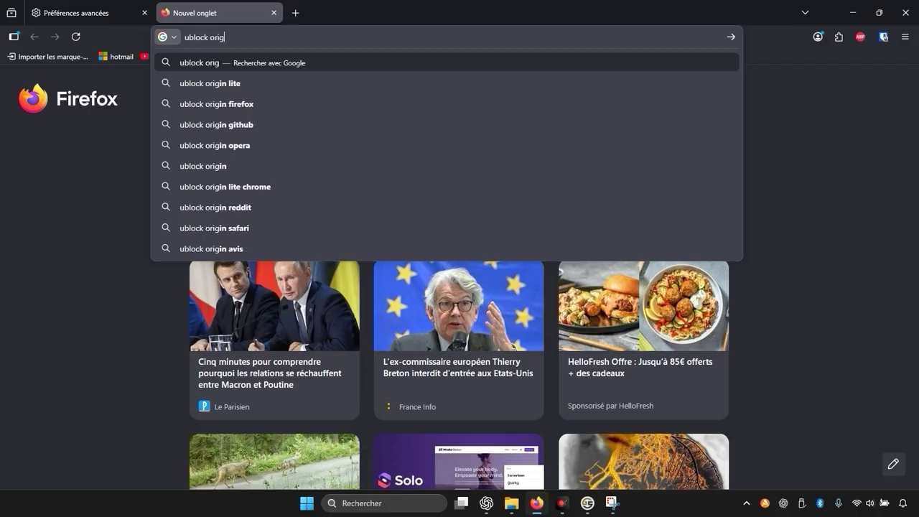
text(in)
key(Return)
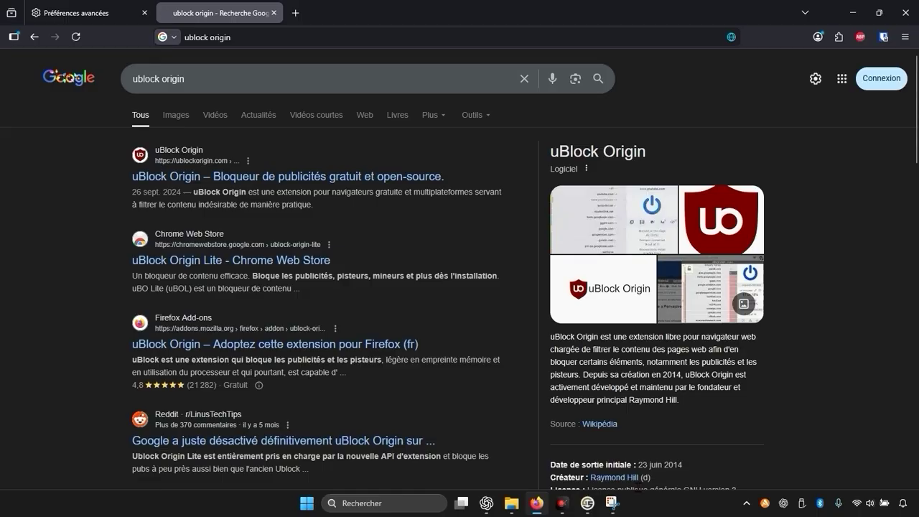
Visit the uBlock Origin website and review the ad blocker and other extensions already installed in the browser.
click(861, 38)
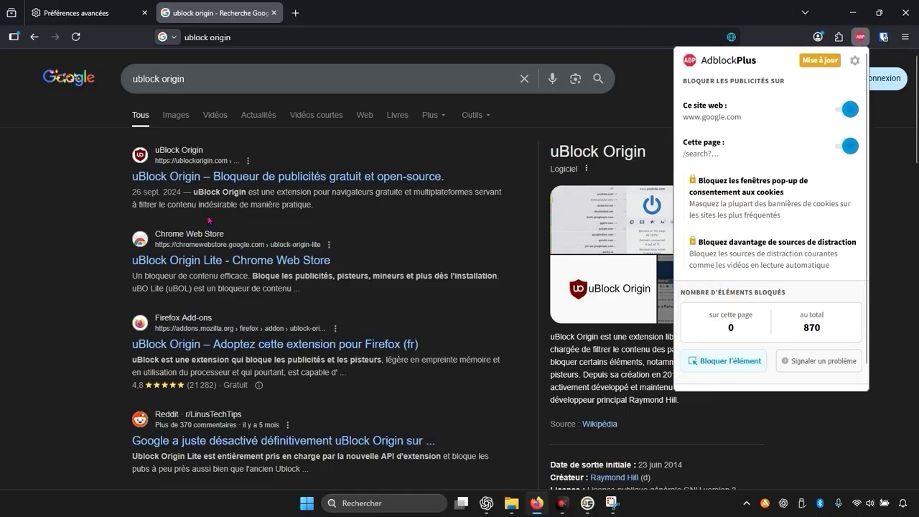
click(253, 179)
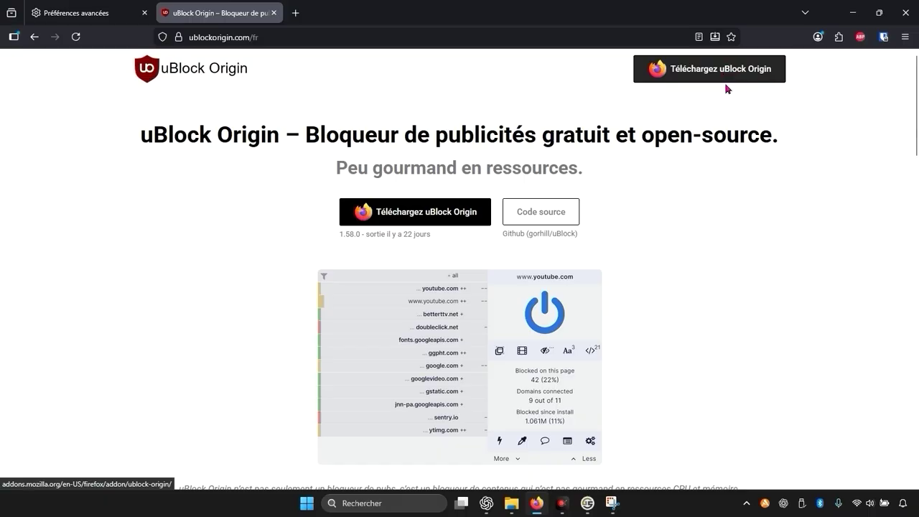
click(839, 37)
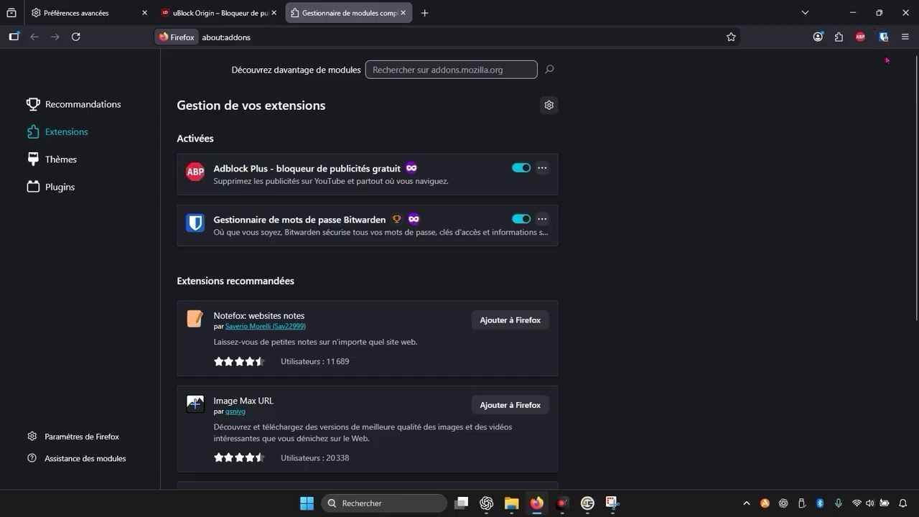
key(ctrl+Page_Up)
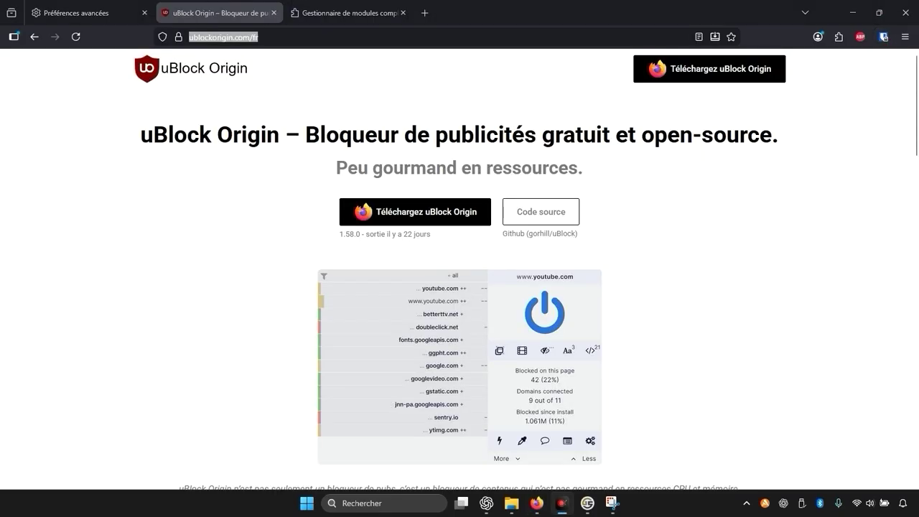
Search the web for "localcdn firefox" in the uBlock Origin tab.
click(302, 40)
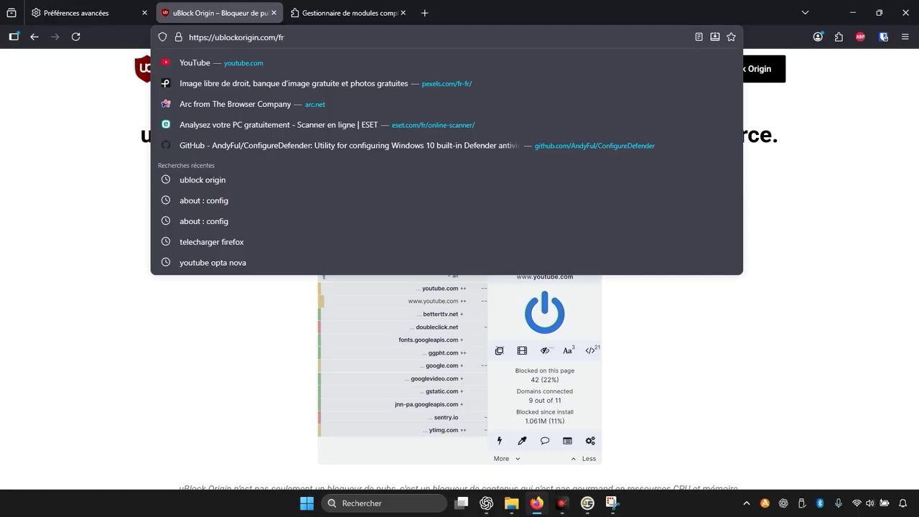
key(ctrl+a)
text(lo)
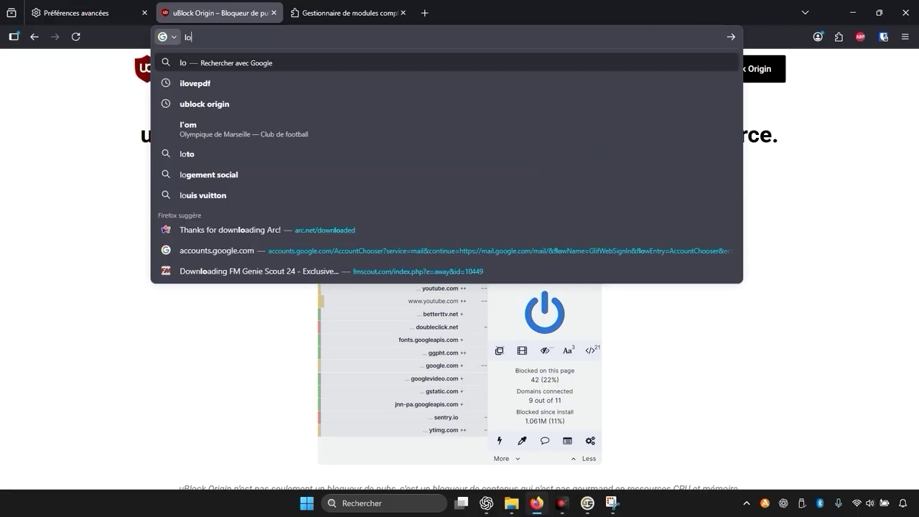
text(calce)
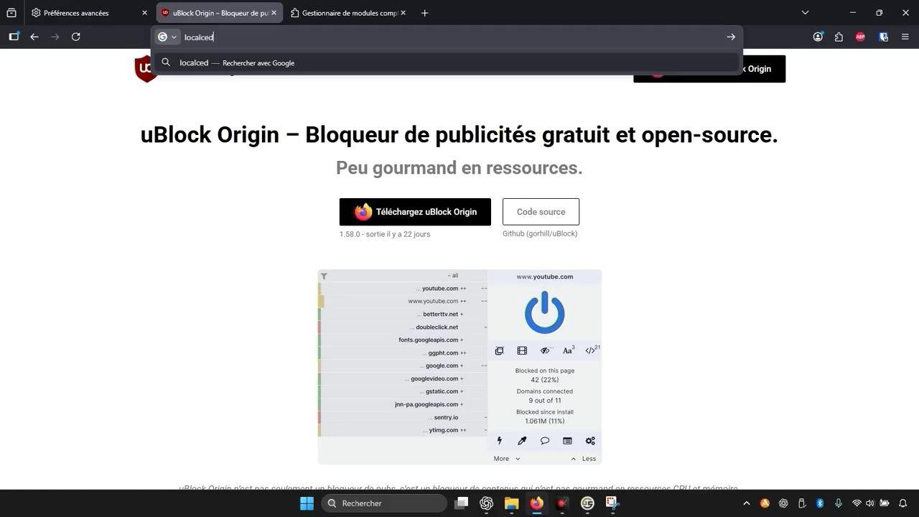
key(BackSpace)
text(d)
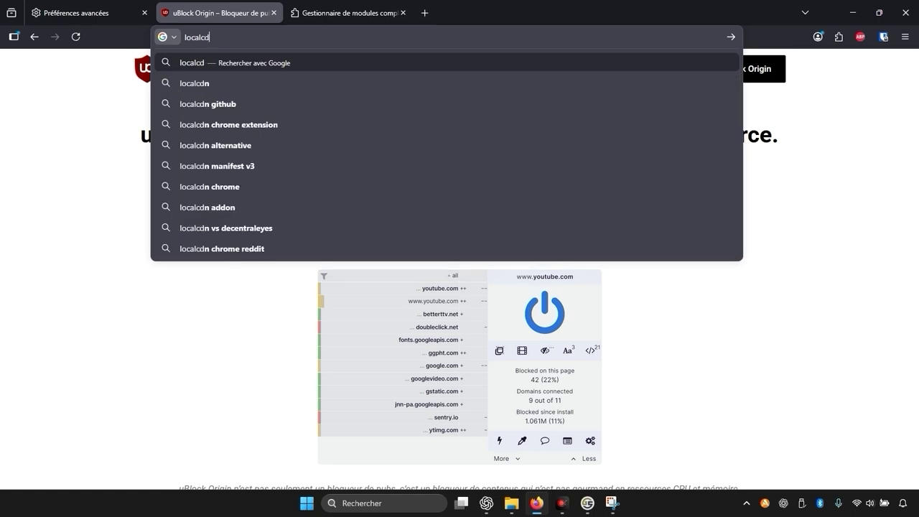
text(n firefox)
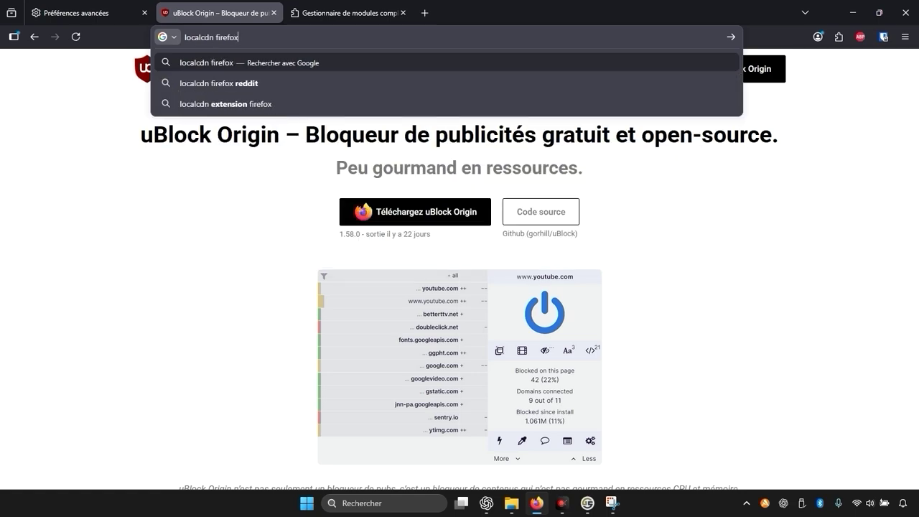
key(Return)
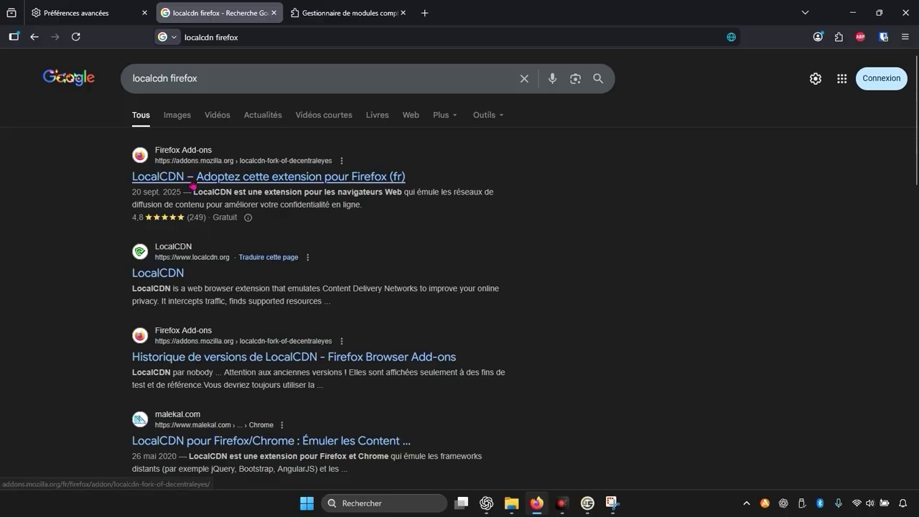
Open LocalCDN's Firefox Add-ons page and install the extension, allowing it to run in private windows.
click(192, 181)
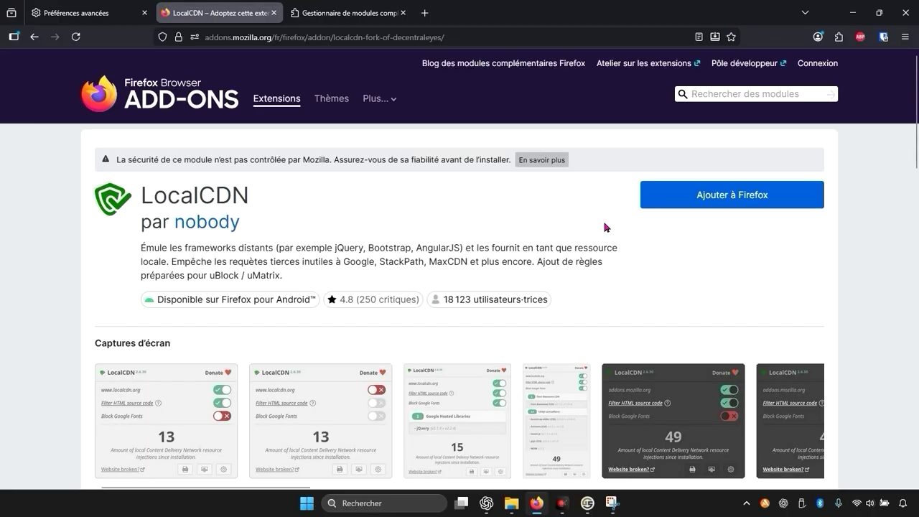
click(705, 207)
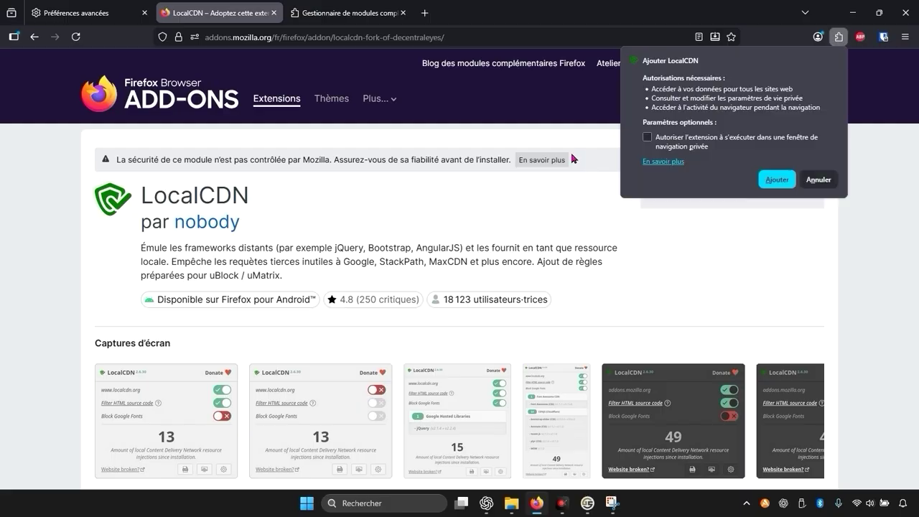
click(691, 143)
click(769, 179)
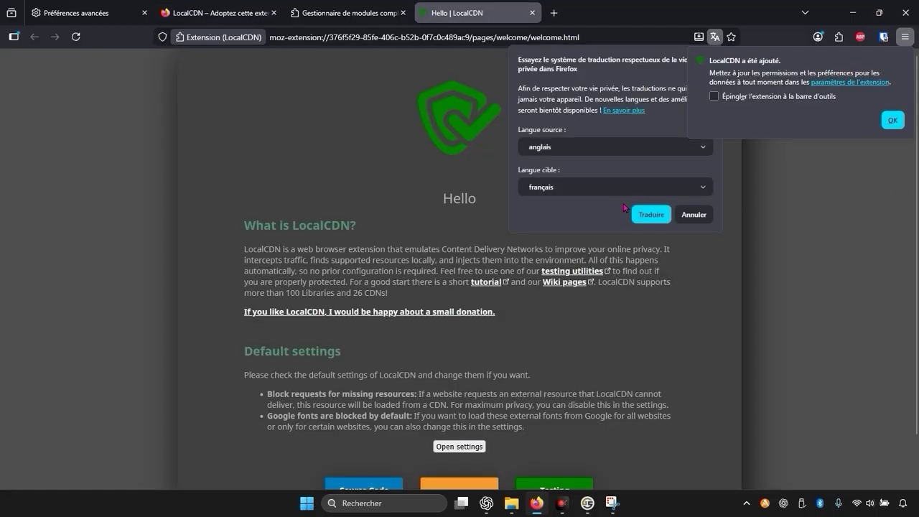
Dismiss the translation offer on the LocalCDN welcome page and pin the LocalCDN extension to the toolbar.
click(693, 214)
scroll(554, 267, up, 2)
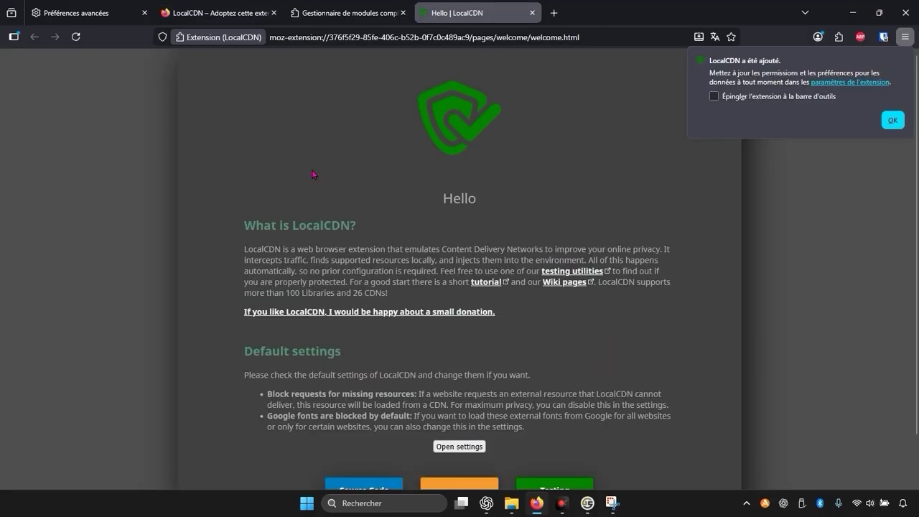
click(809, 100)
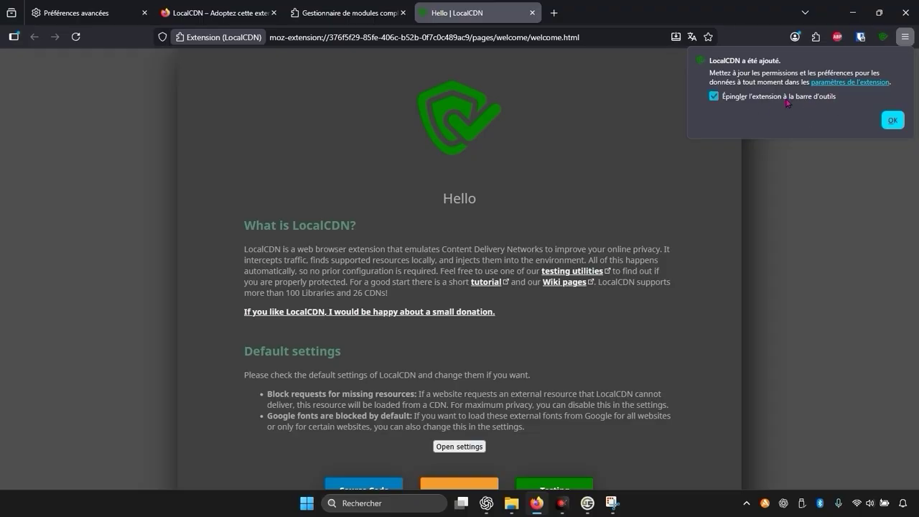
click(892, 120)
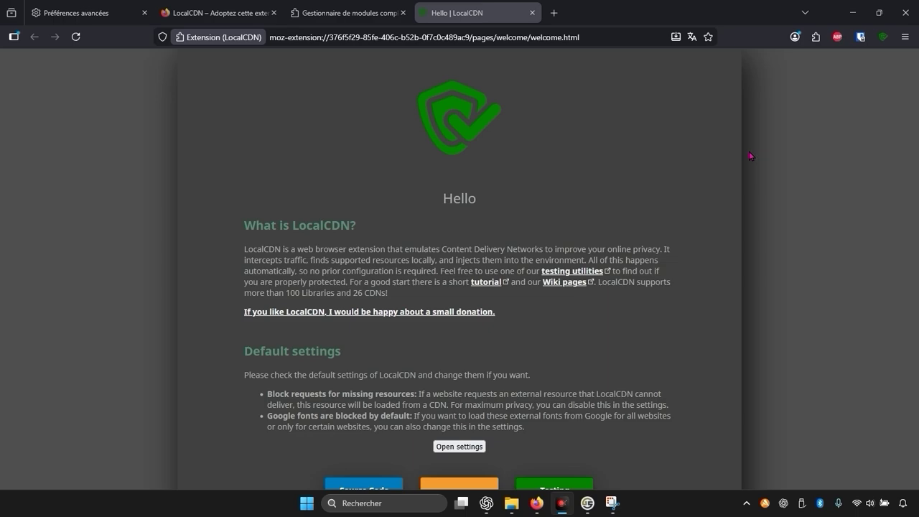
Search the web for "canvasblocker" in the LocalCDN welcome page's tab.
click(375, 40)
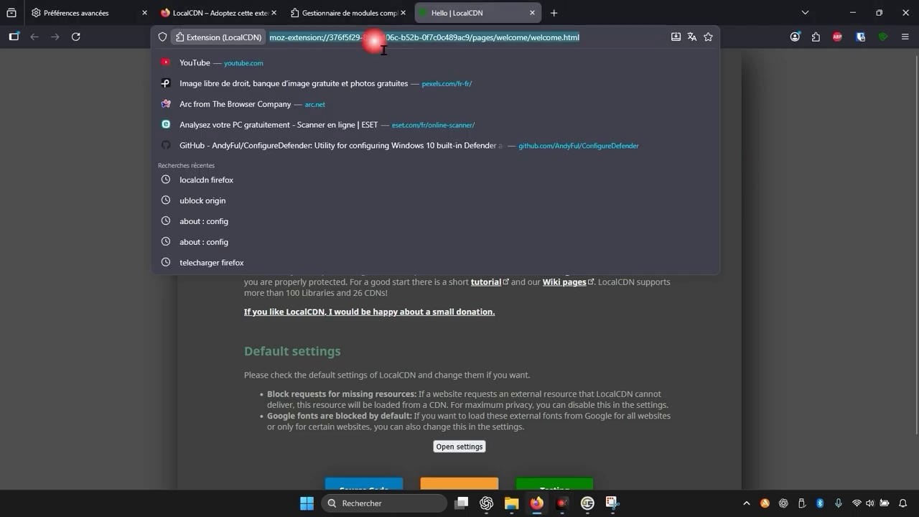
text(can)
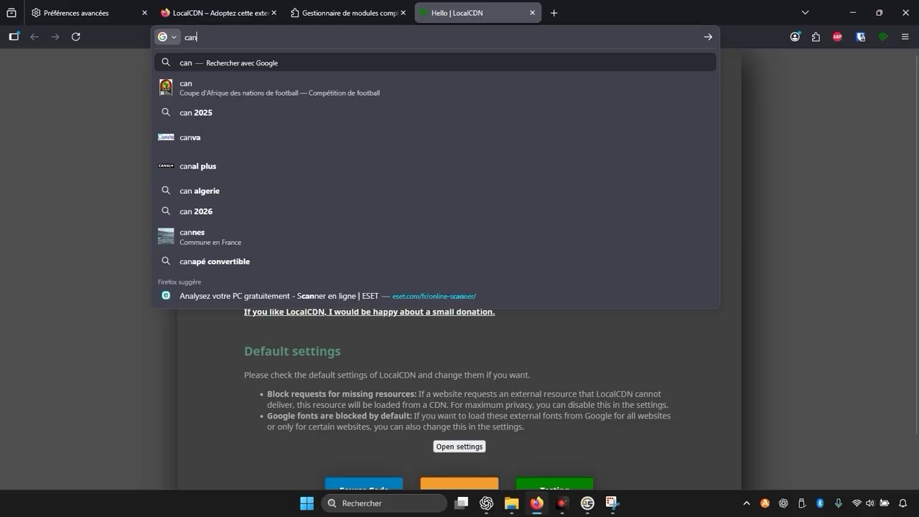
text(vasblo)
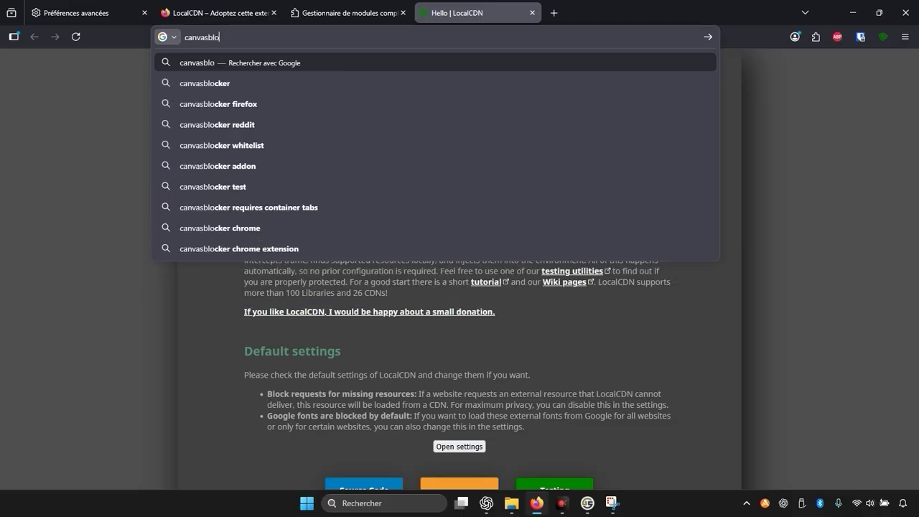
text(cker)
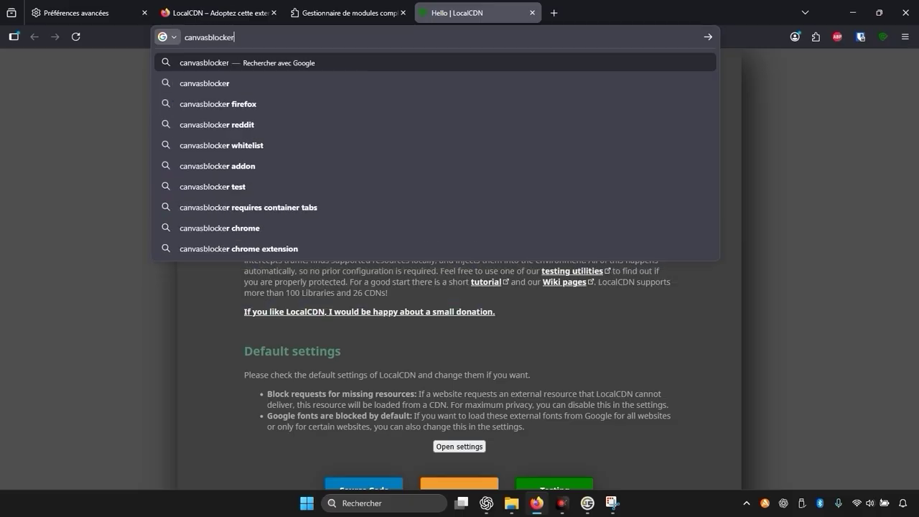
key(Return)
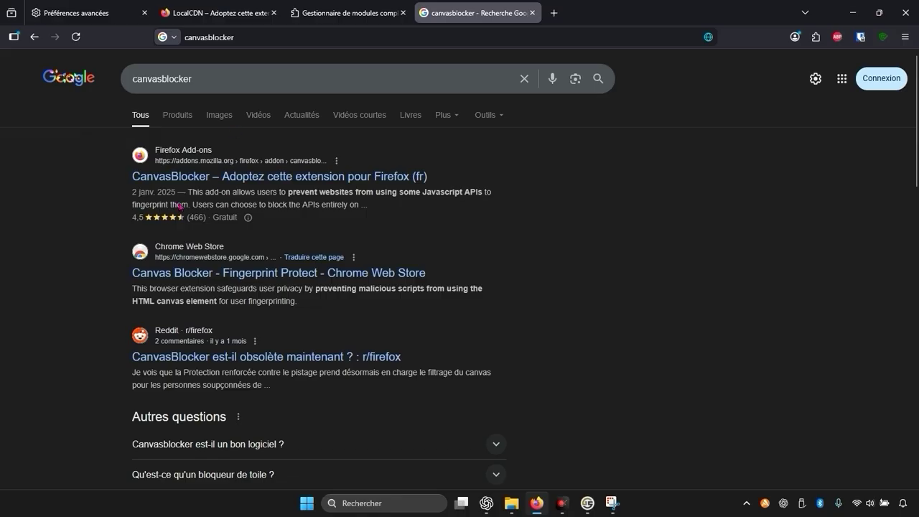
Install CanvasBlocker from its Firefox Add-ons page, allowing it to run in private windows and pinning it to the toolbar.
click(364, 178)
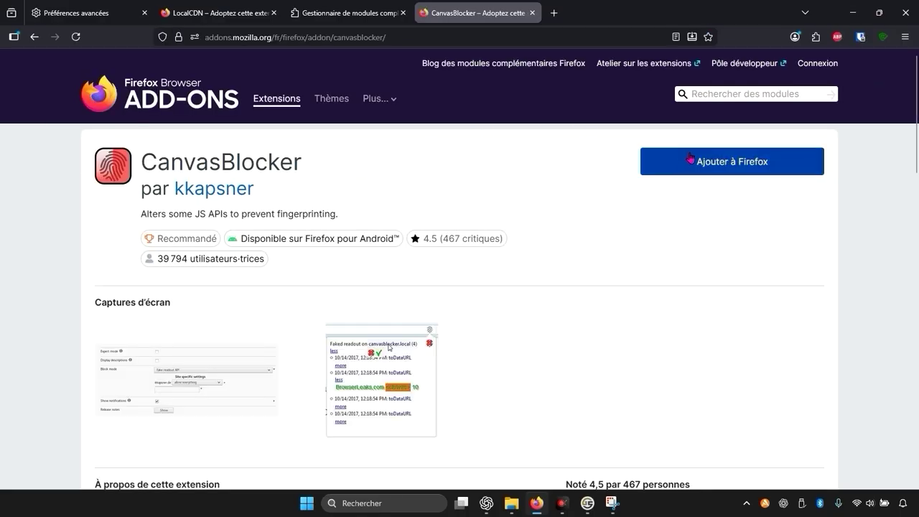
click(710, 164)
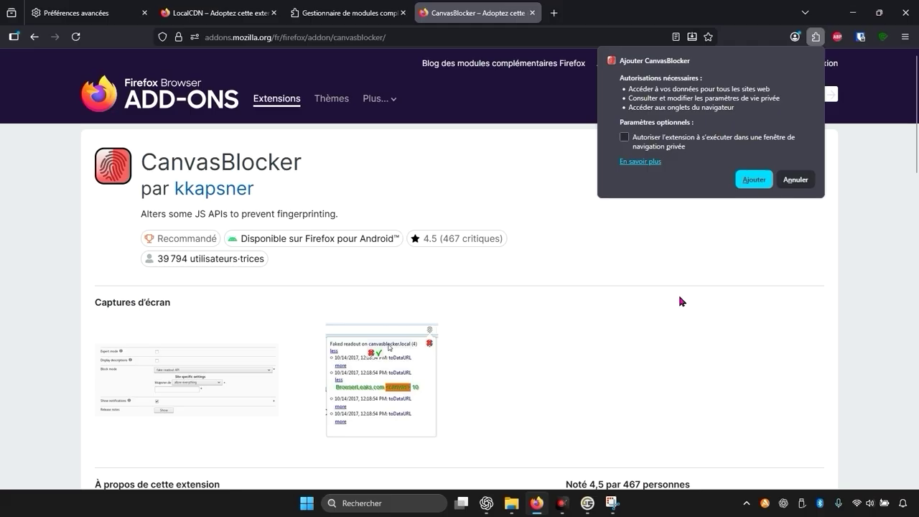
click(623, 137)
click(748, 180)
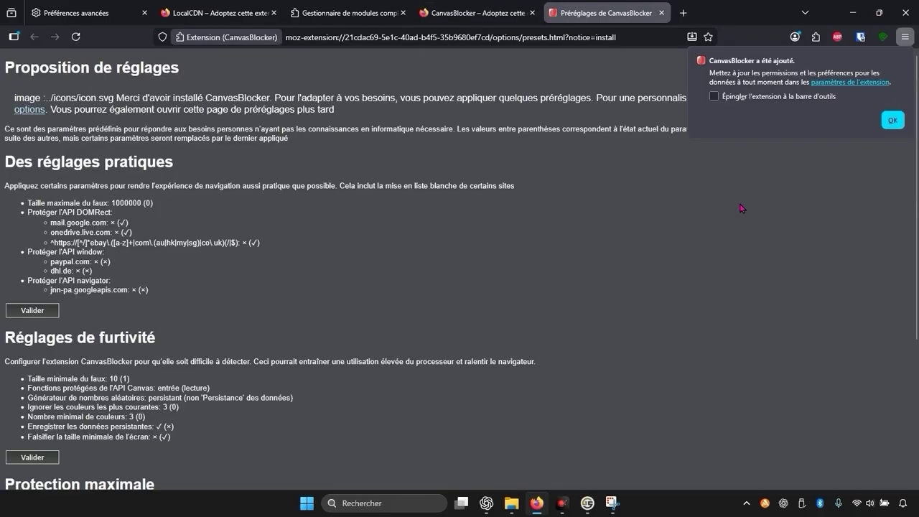
click(713, 96)
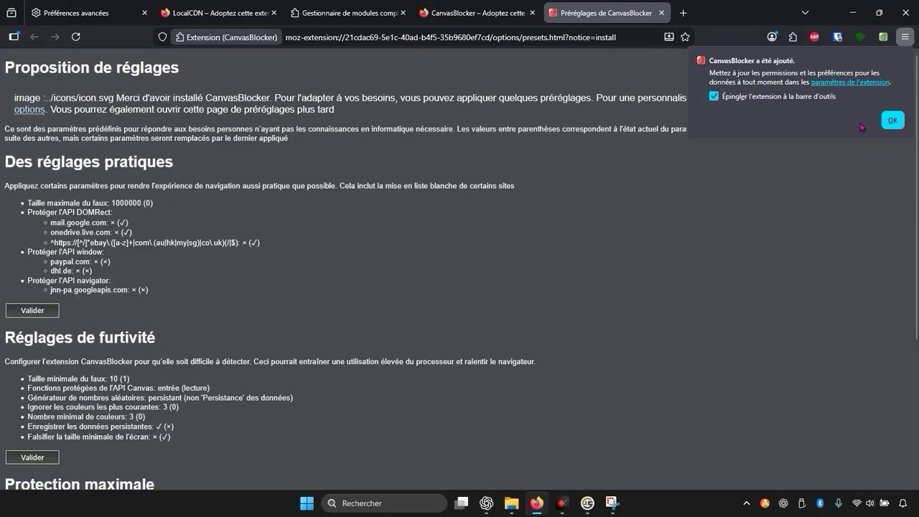
click(884, 121)
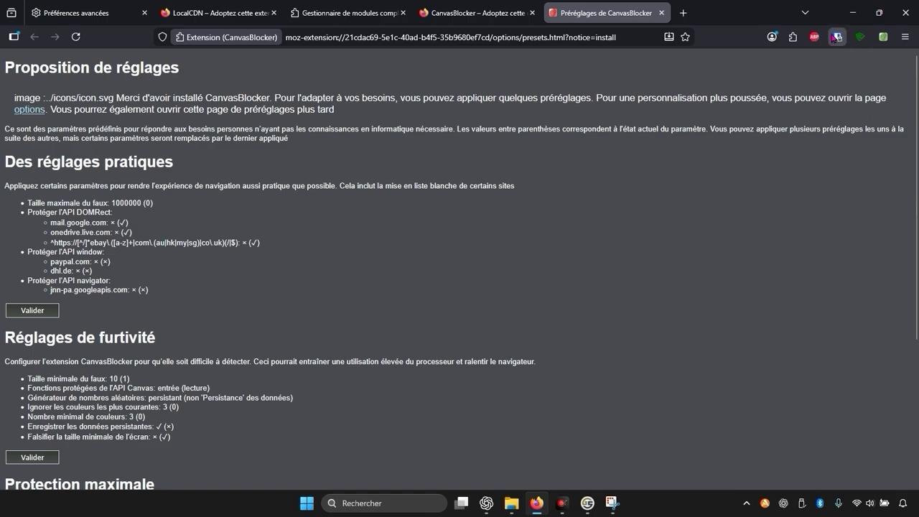